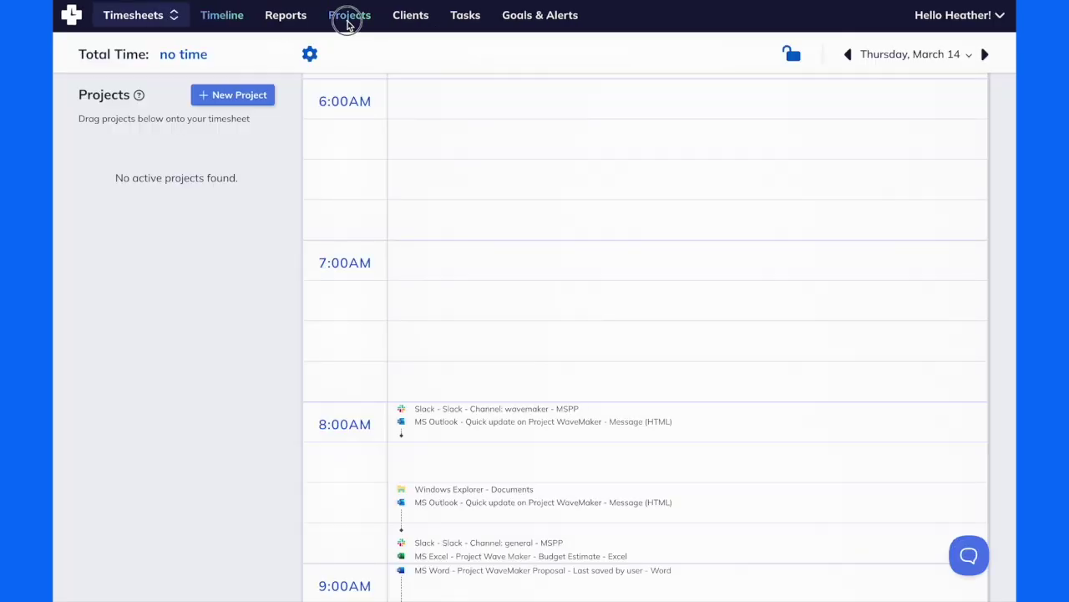
- Start a new project named 'Website Redesign'
click(349, 19)
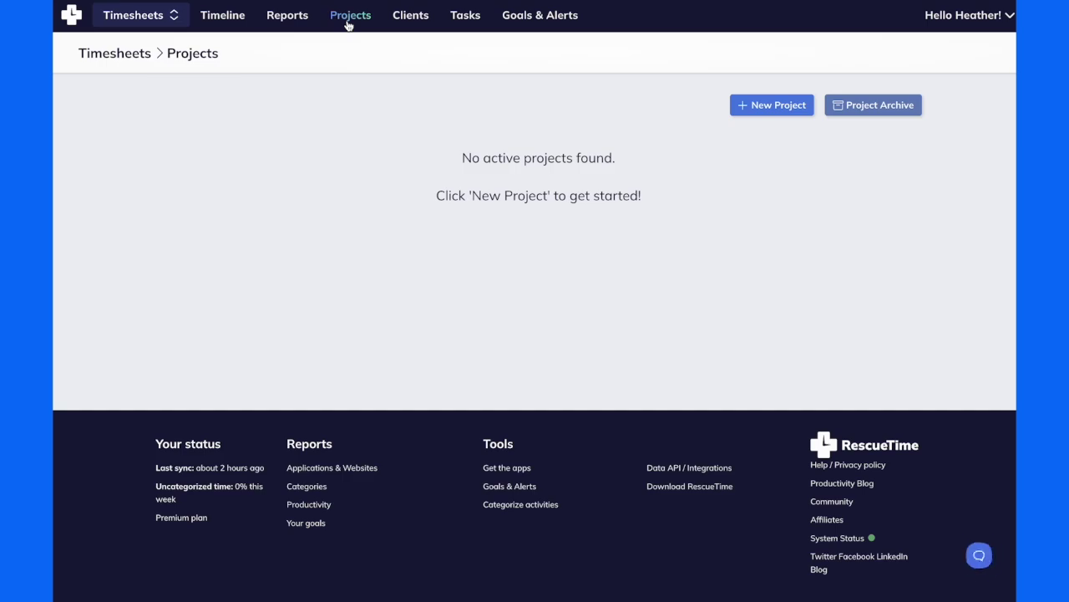
click(736, 106)
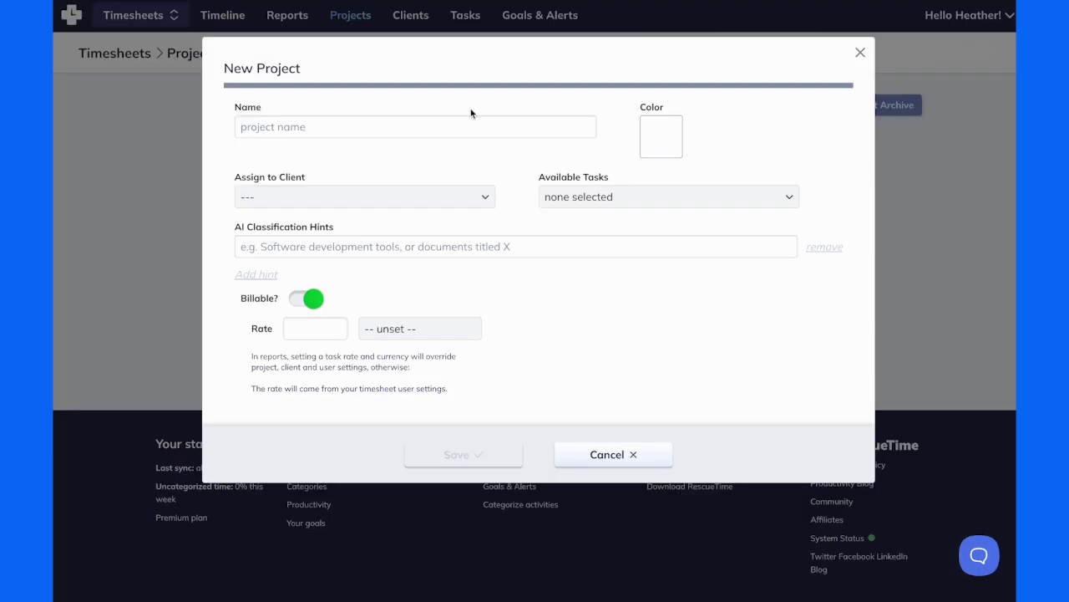
click(460, 127)
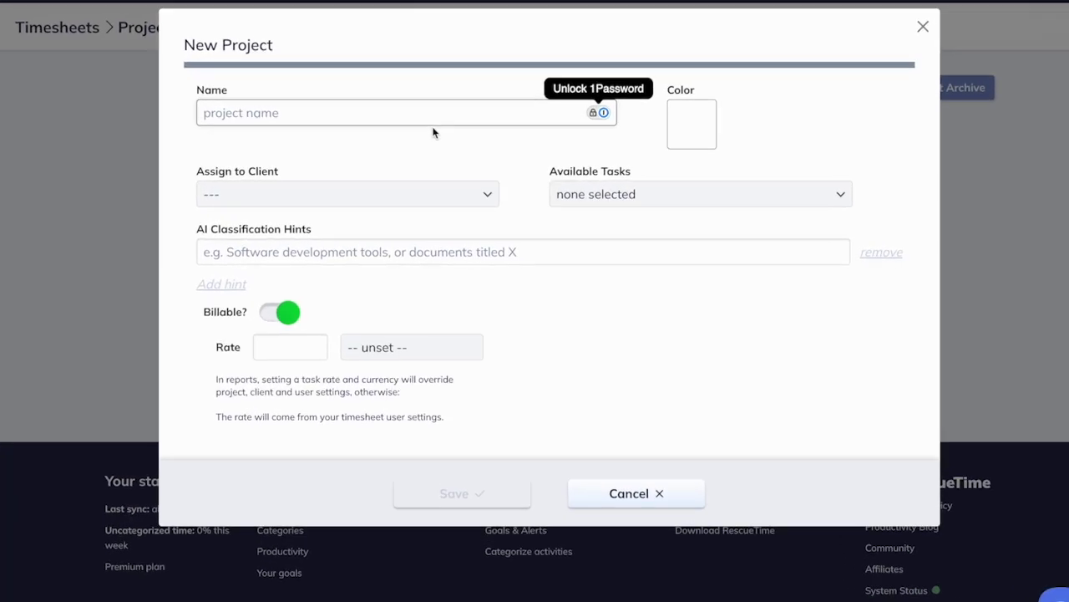
text(Website Re)
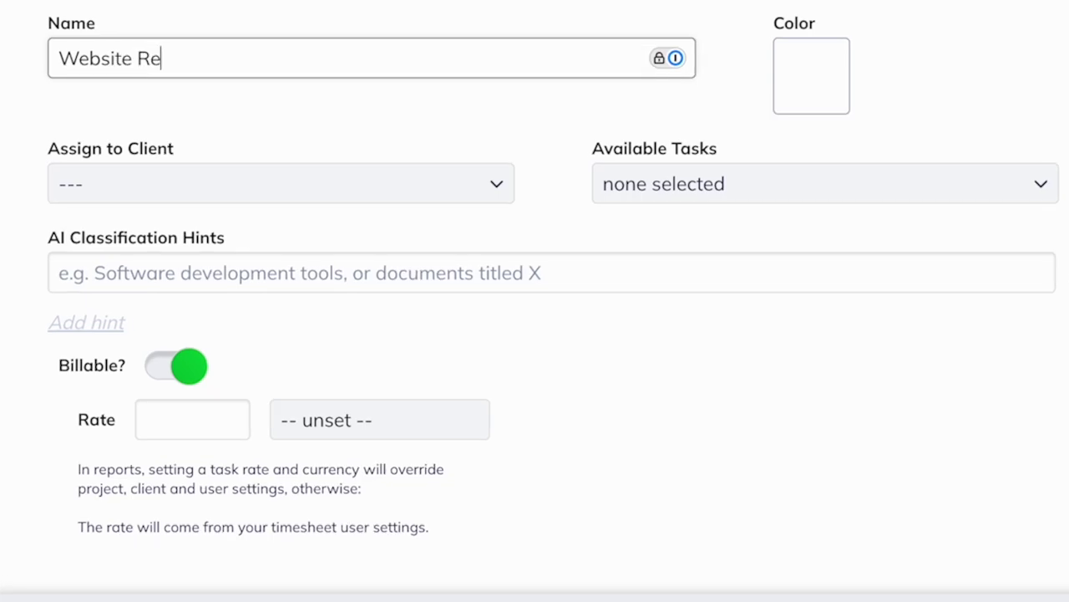
text(design)
- Give the project the blue colour #3874FF
click(797, 81)
click(908, 102)
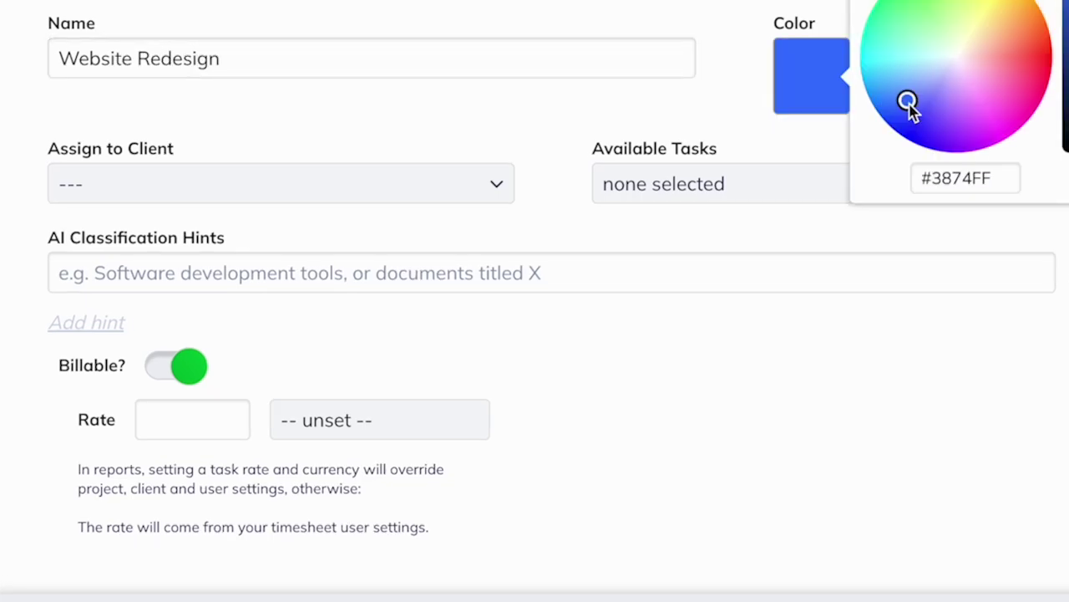
click(570, 142)
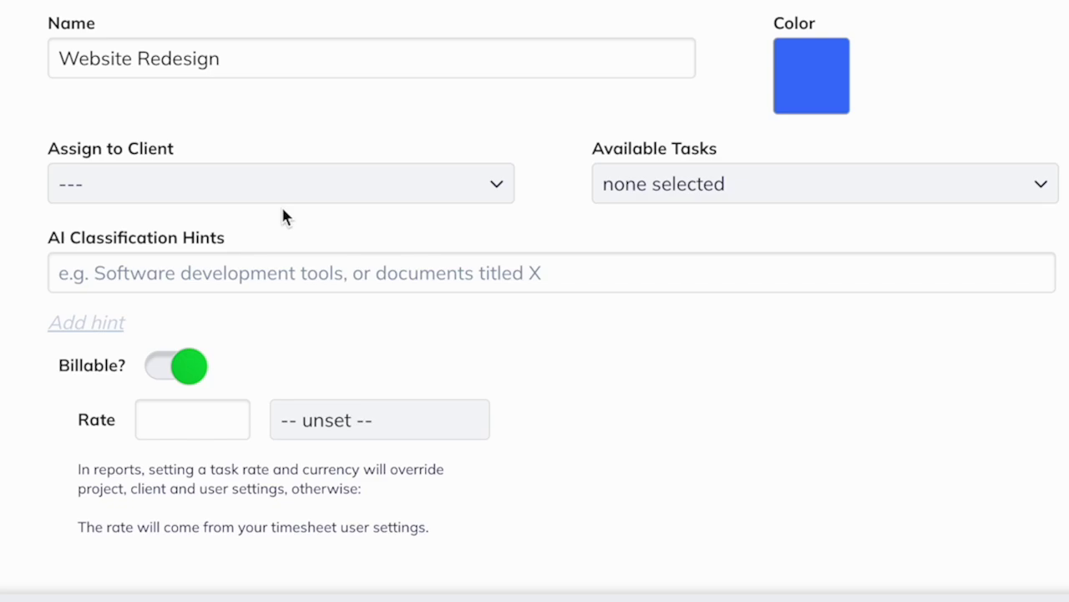
- Add the Proposal, Design and Development tasks to the project
click(756, 191)
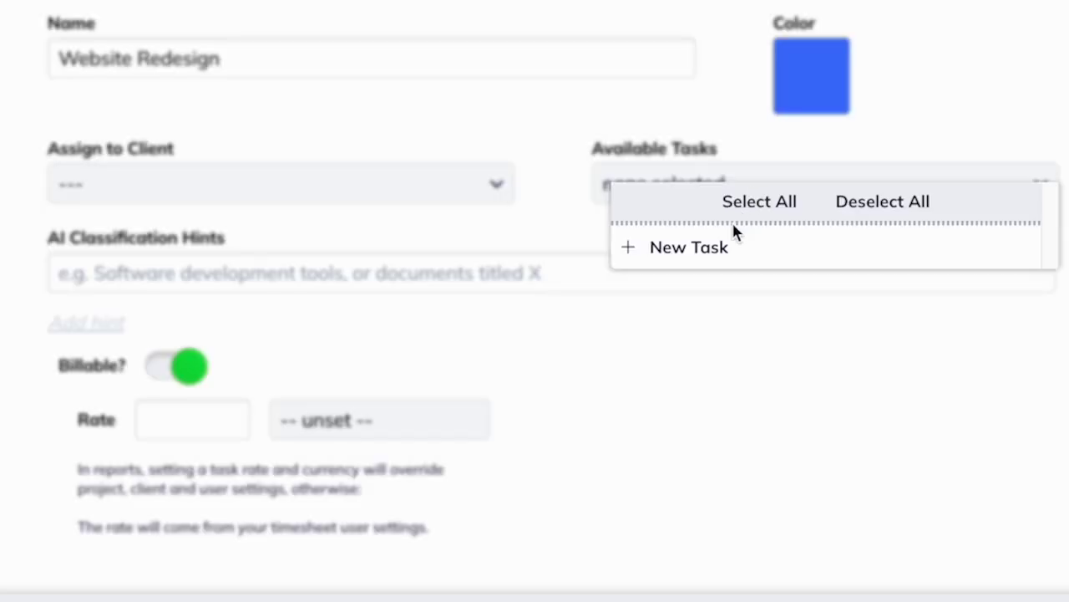
click(689, 249)
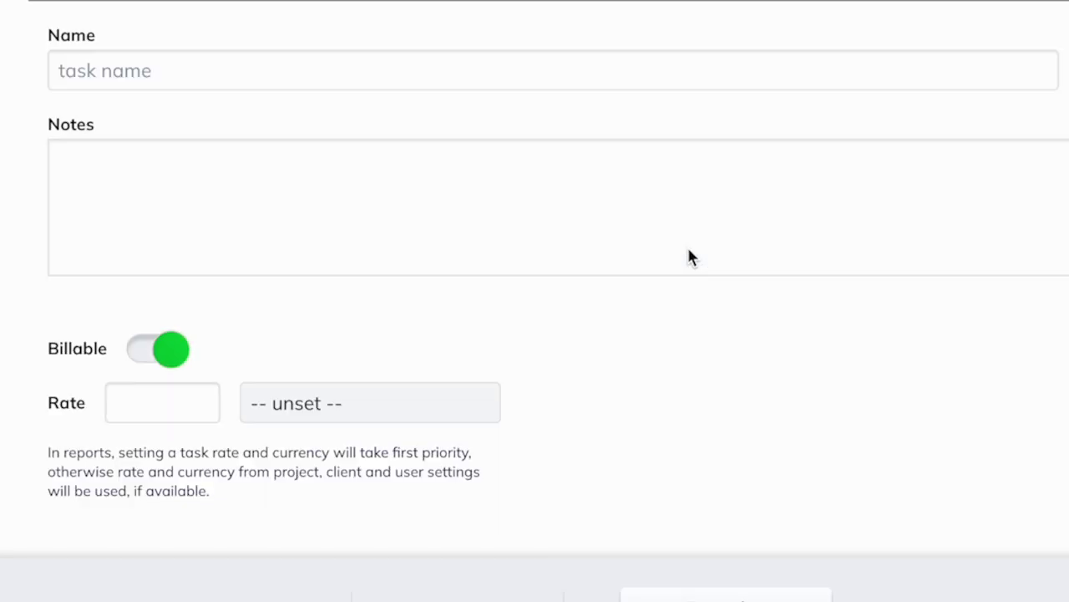
click(127, 83)
text(P)
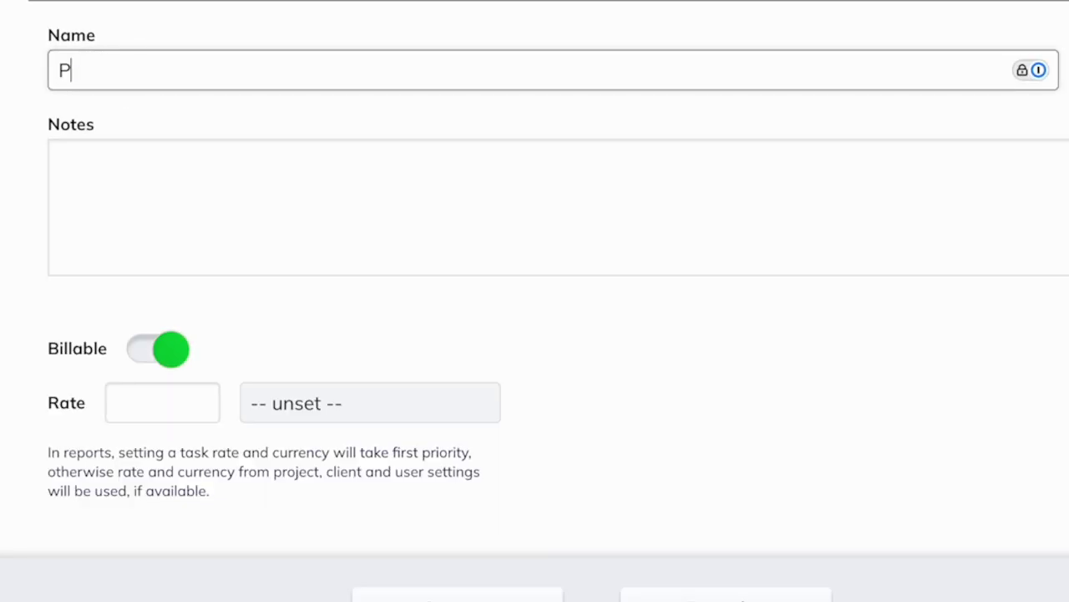
text(roposal)
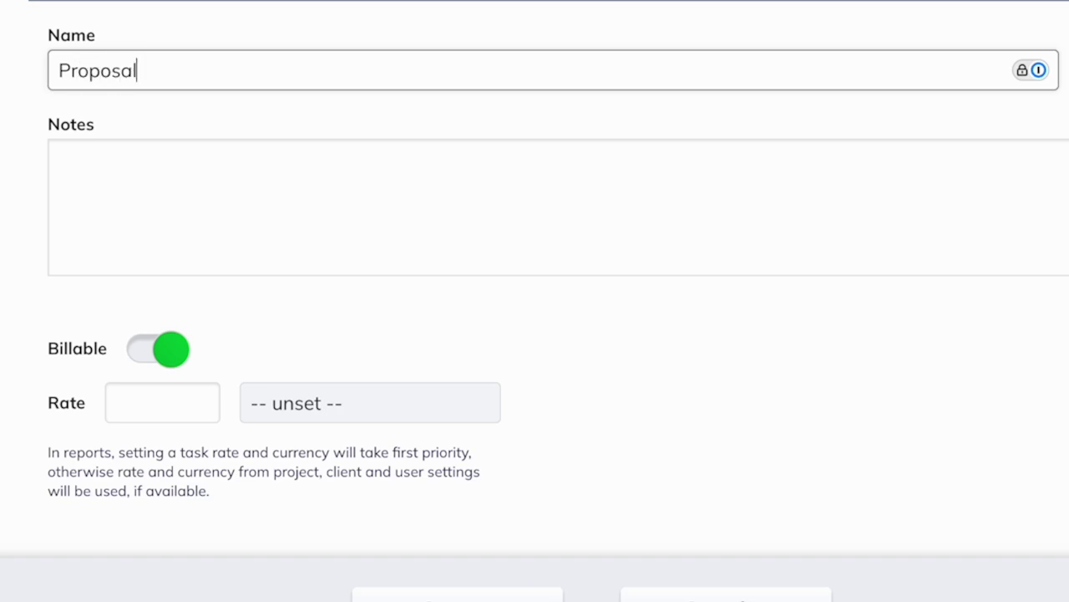
click(465, 594)
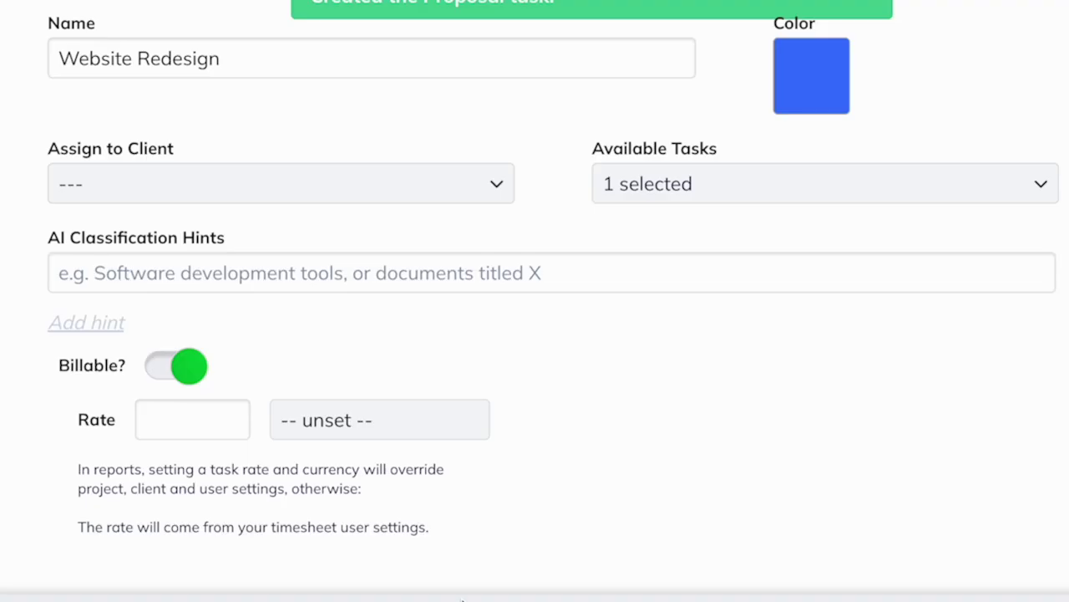
text(Design)
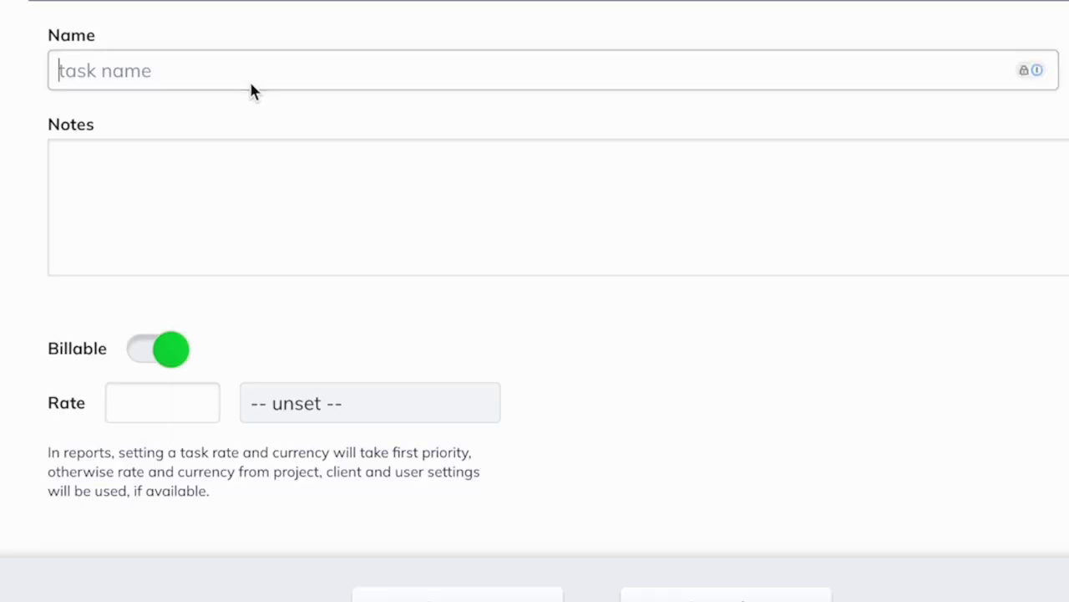
text(Development)
click(438, 472)
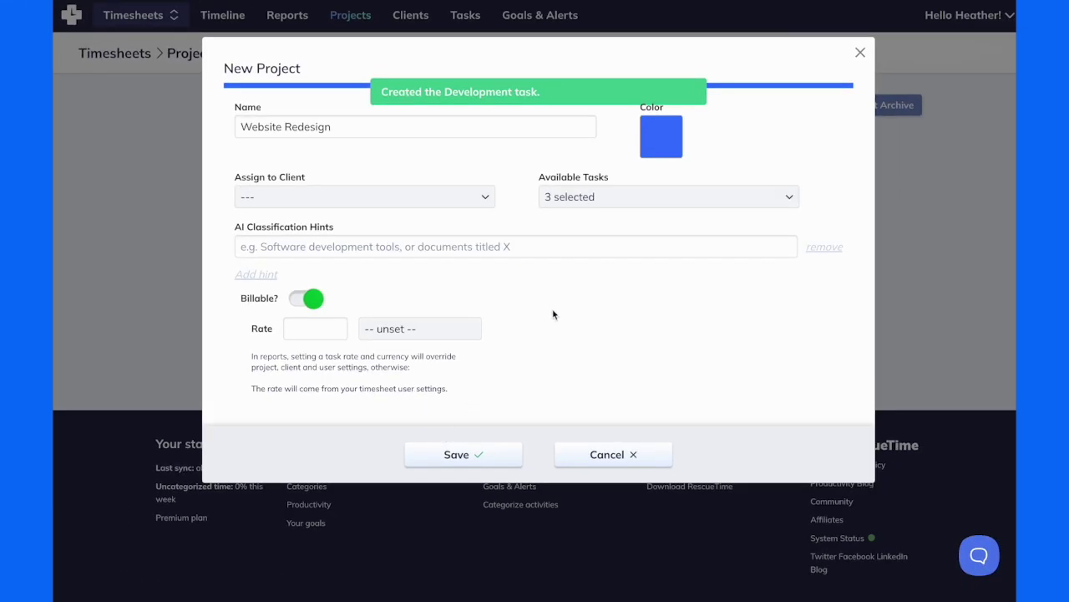
click(679, 203)
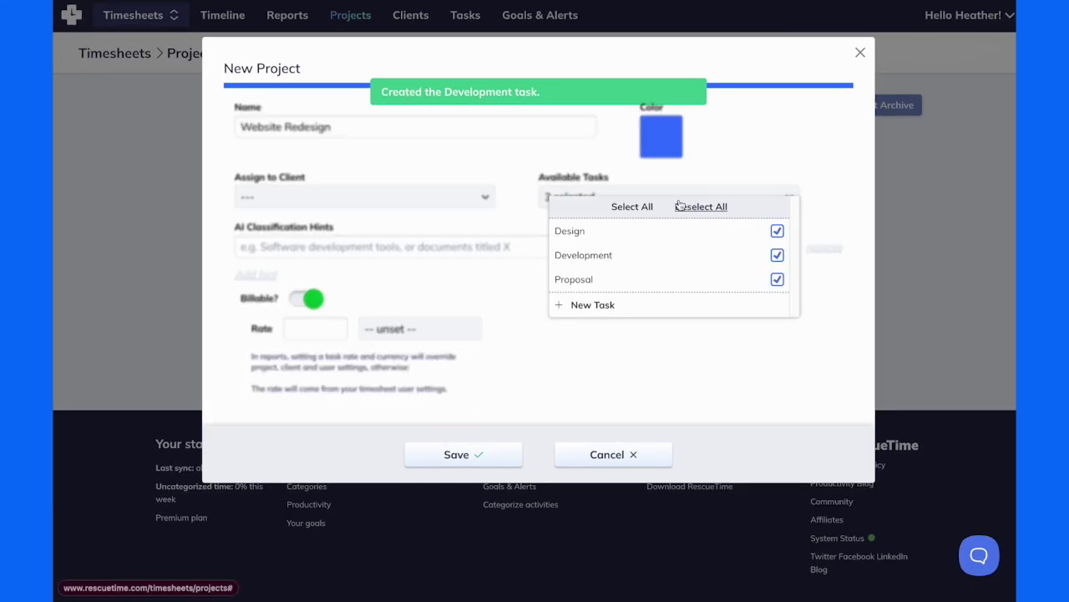
click(667, 369)
- Set the project's billable rate to 100 in US dollars
click(303, 333)
text(100)
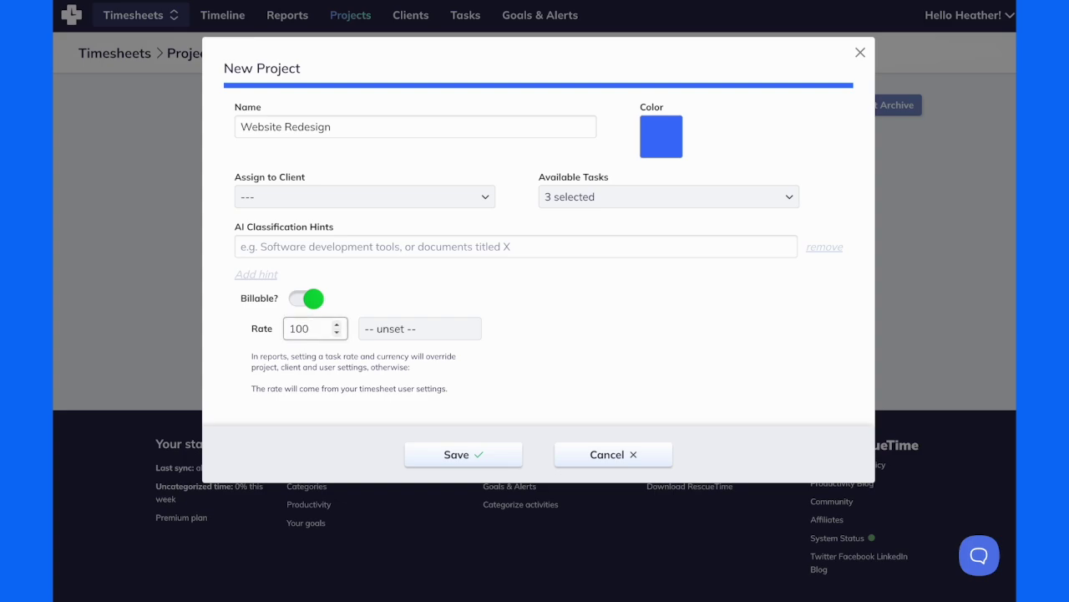
click(397, 330)
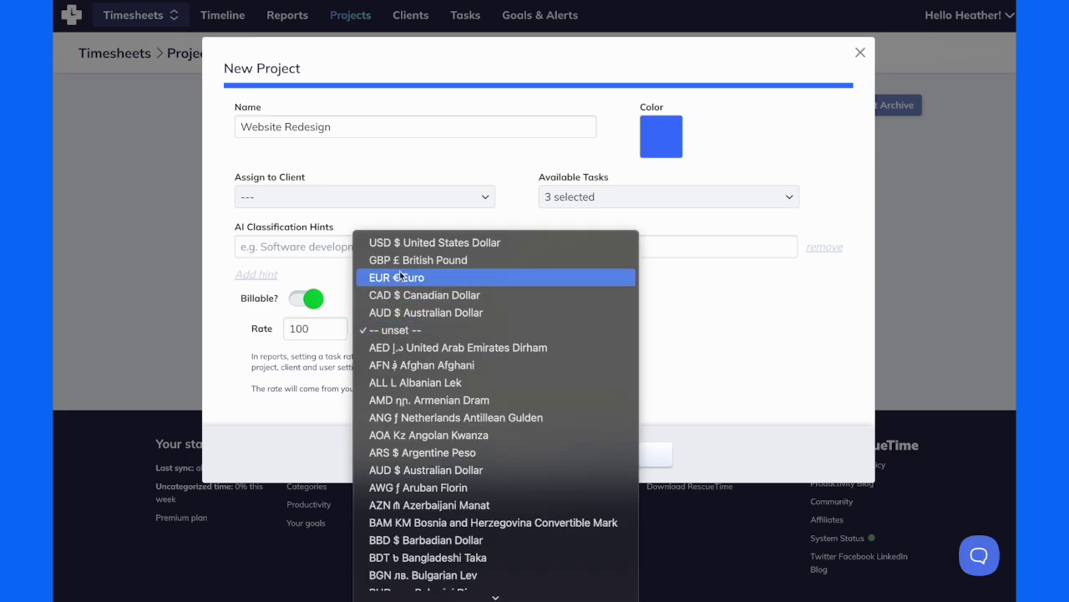
click(399, 244)
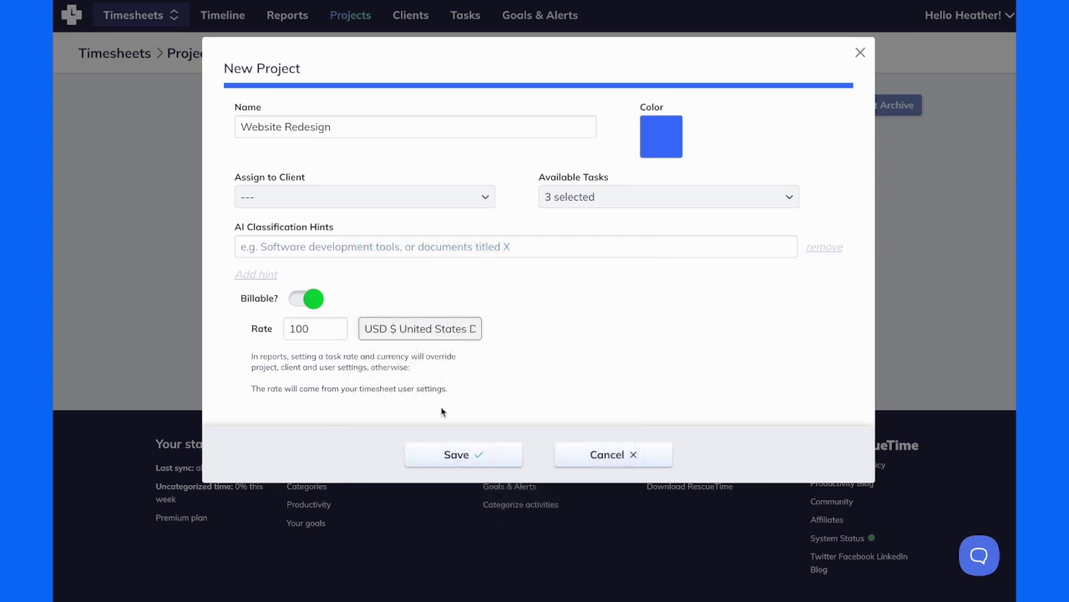
click(452, 460)
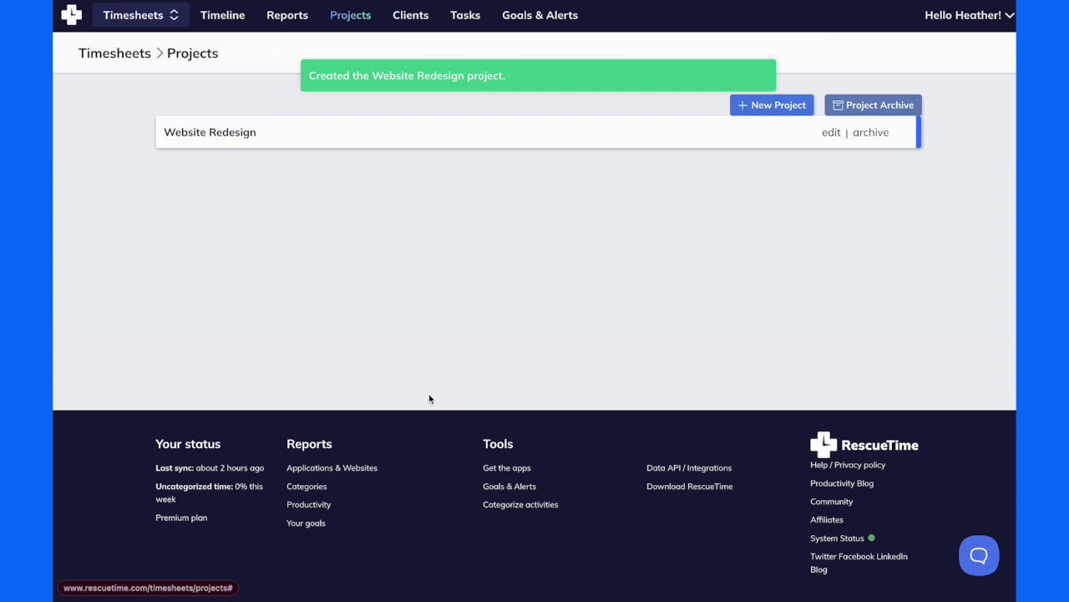
click(239, 15)
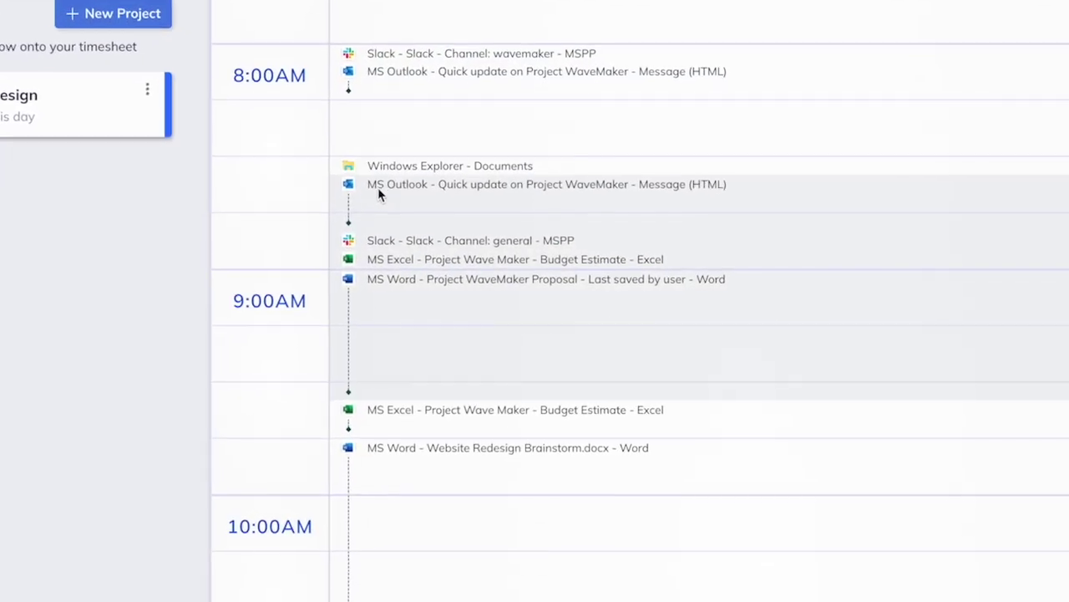
scroll(372, 184, down, 2)
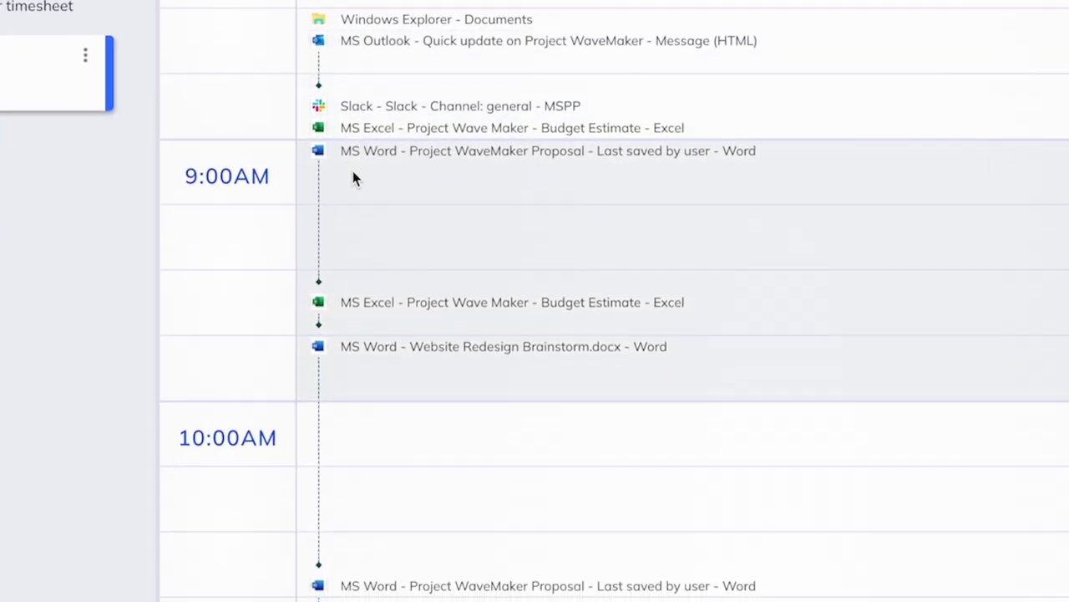
scroll(353, 171, down, 2)
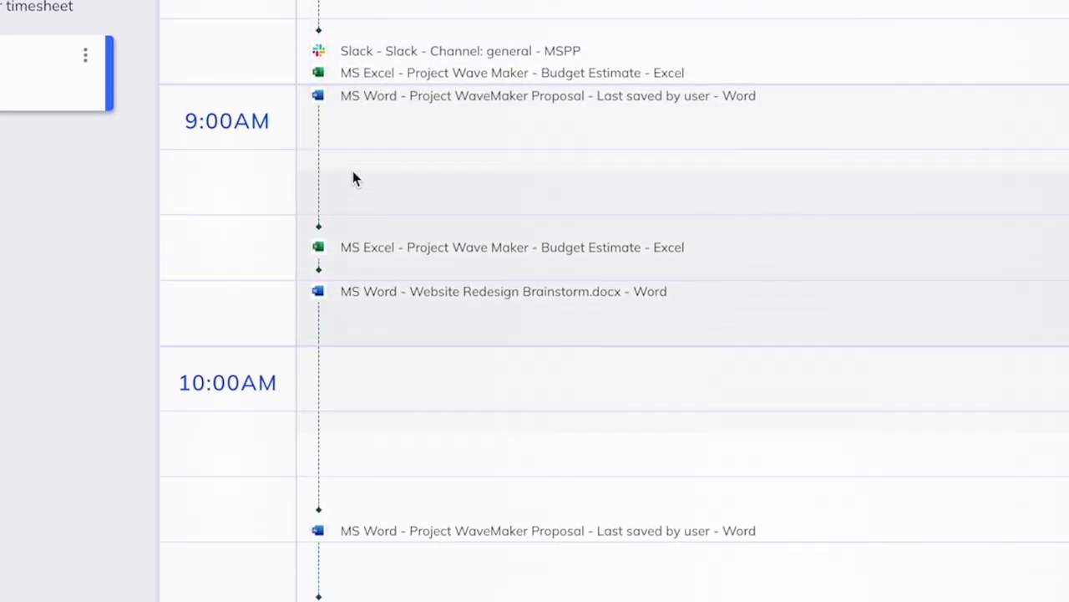
scroll(352, 170, down, 1)
scroll(352, 170, down, 1)
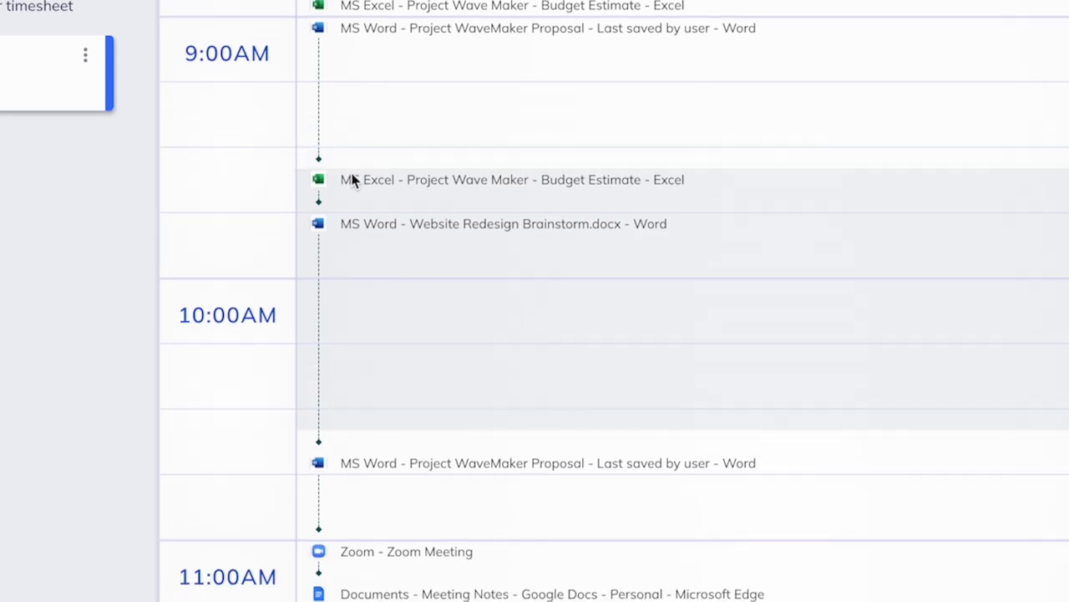
scroll(339, 203, up, 1)
scroll(339, 203, up, 4)
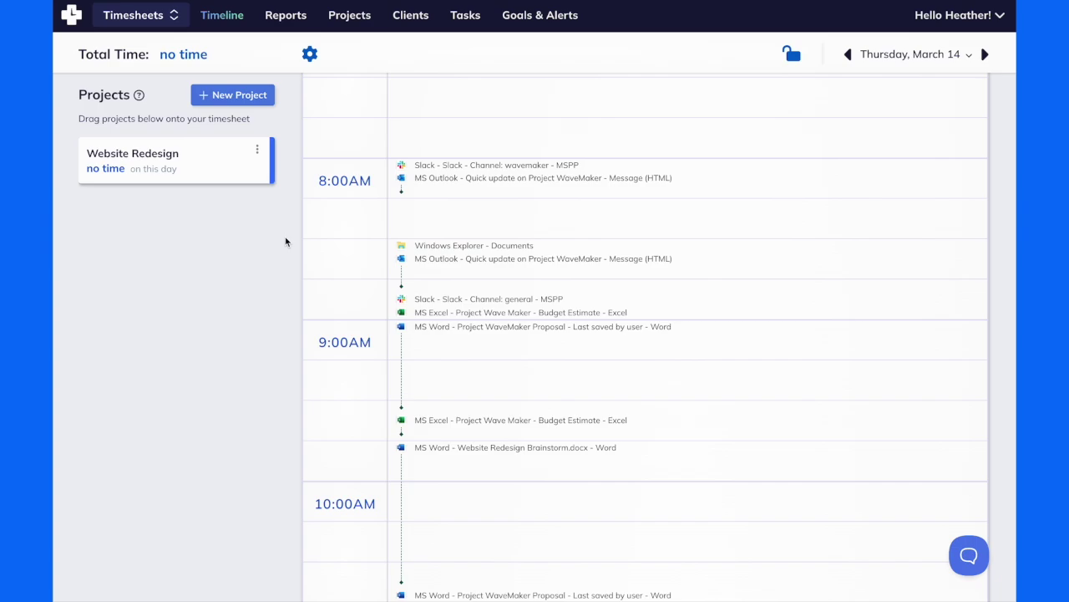
- Log a Website Redesign time block on the timeline from 9:45AM to 10:40AM
drag(167, 167, 257, 376)
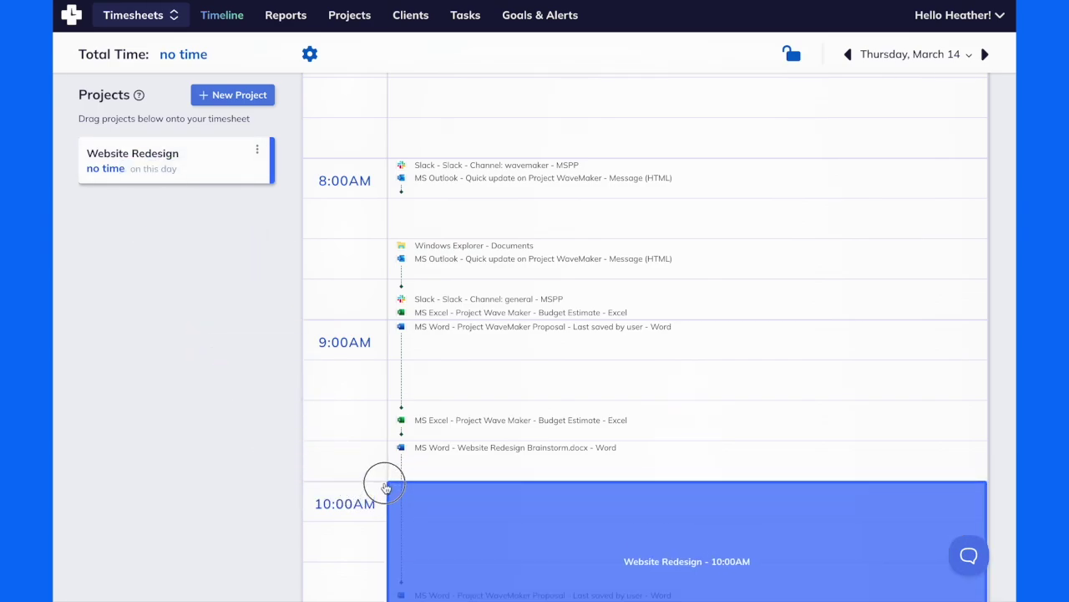
mouse_move(257, 376)
mouse_down()
mouse_move(391, 469)
mouse_move(394, 453)
mouse_up()
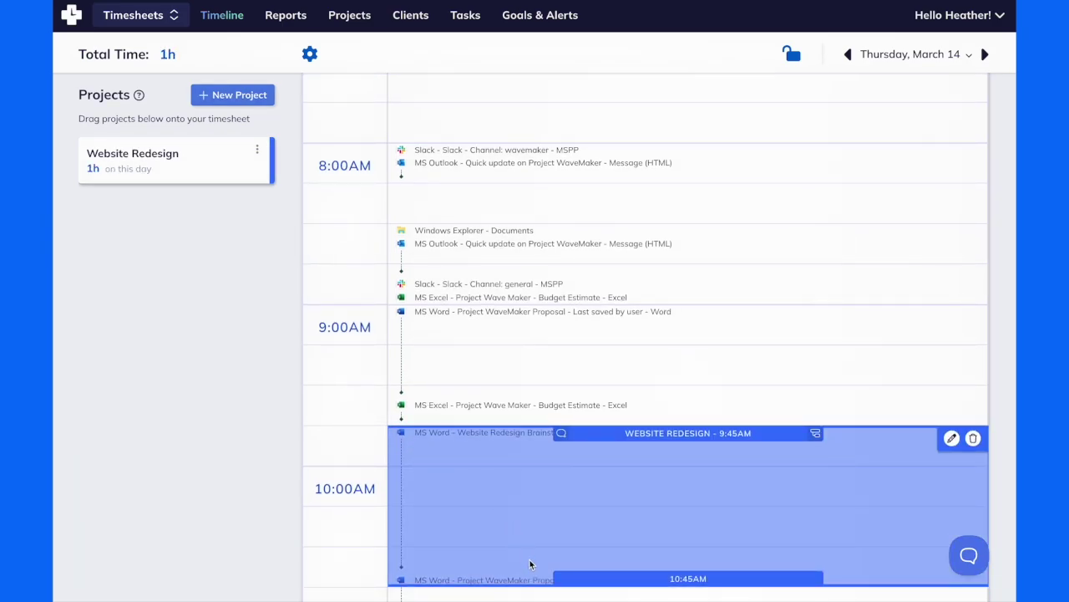
mouse_move(576, 585)
mouse_down()
mouse_move(578, 568)
mouse_move(577, 580)
mouse_up()
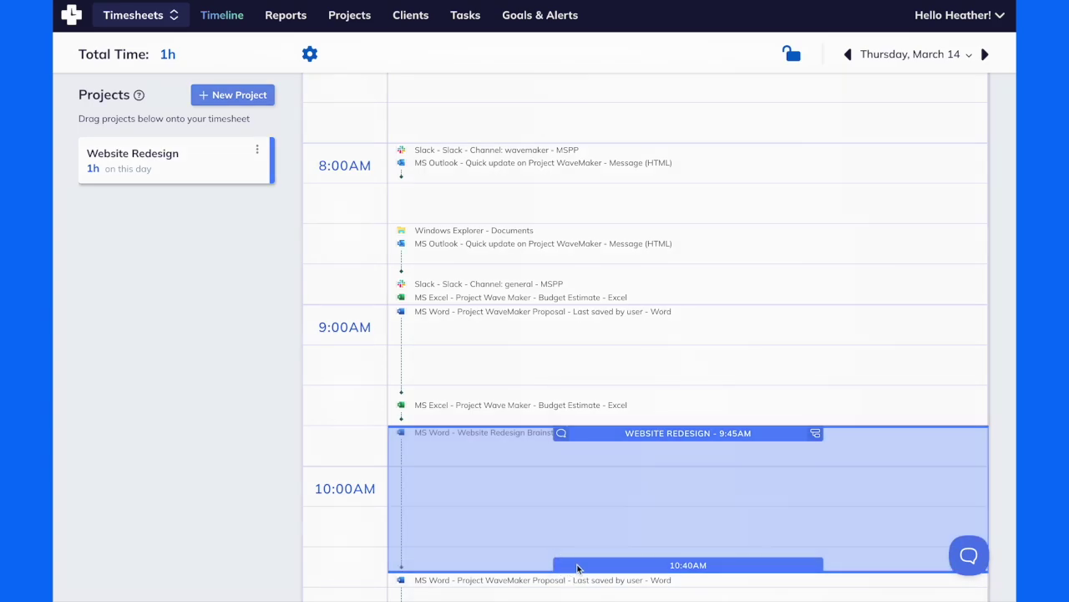
- Tag the entry with the Design task and add the comment 'Brainstorm'
click(816, 435)
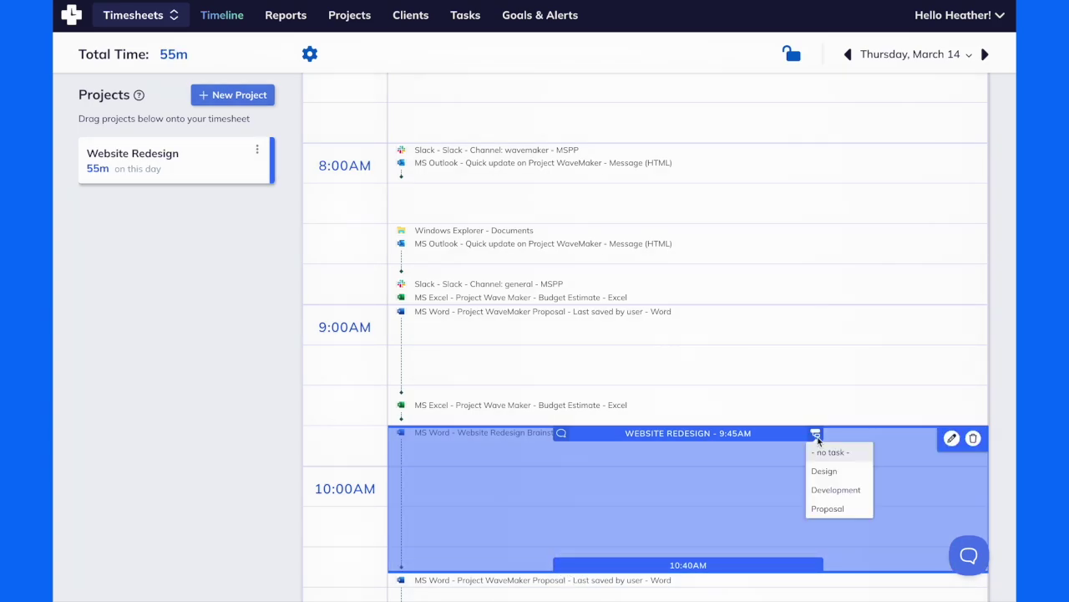
click(828, 475)
click(562, 434)
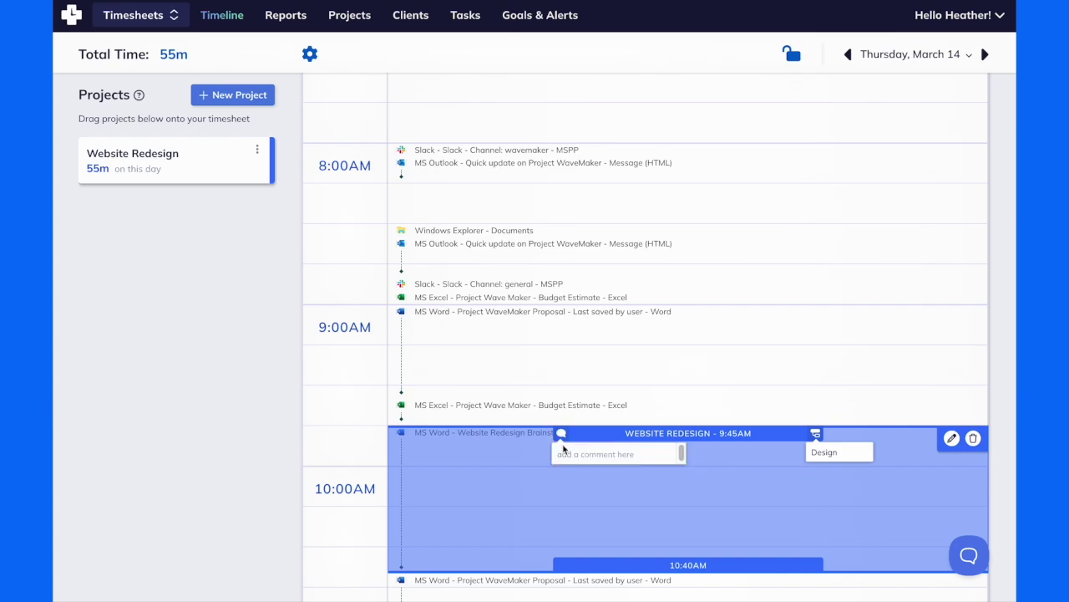
click(563, 456)
text(Brainsto)
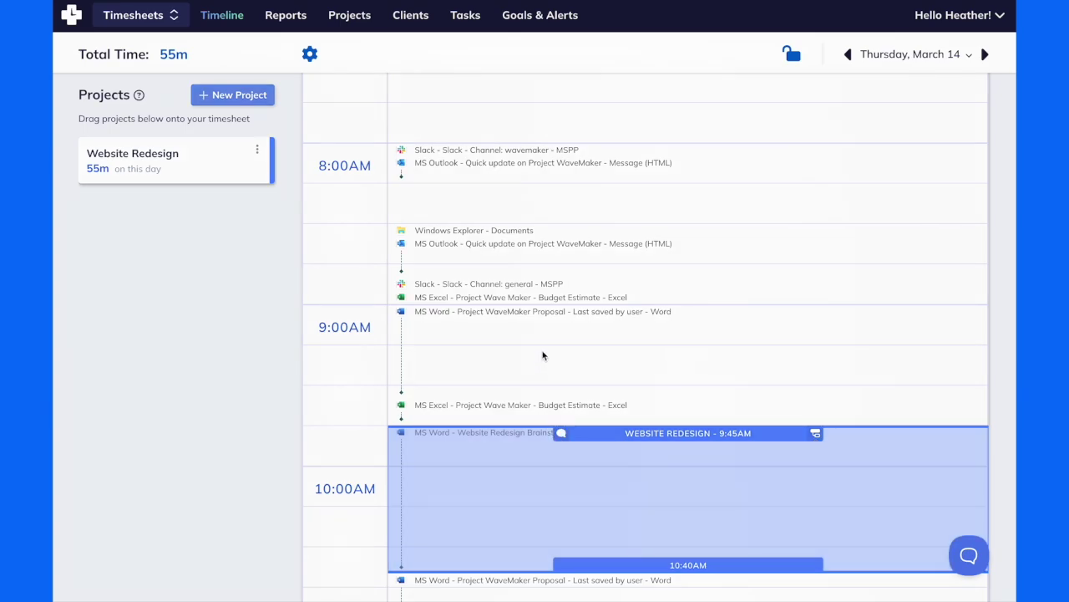
scroll(534, 351, down, 2)
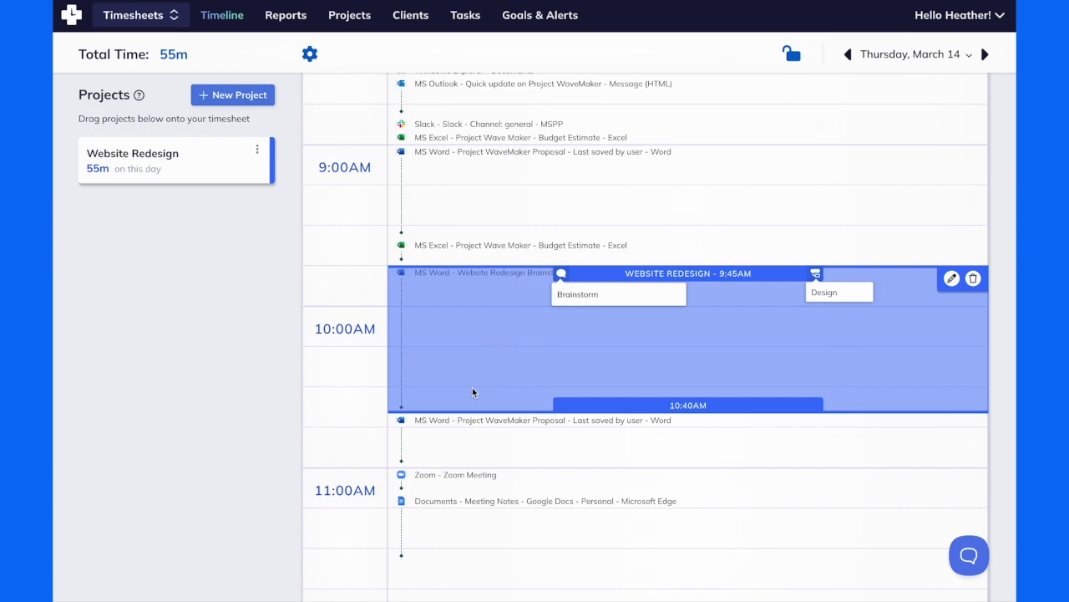
- Discard the new 10:45am block, keeping only the 9:45–10:40 AM entry
click(451, 436)
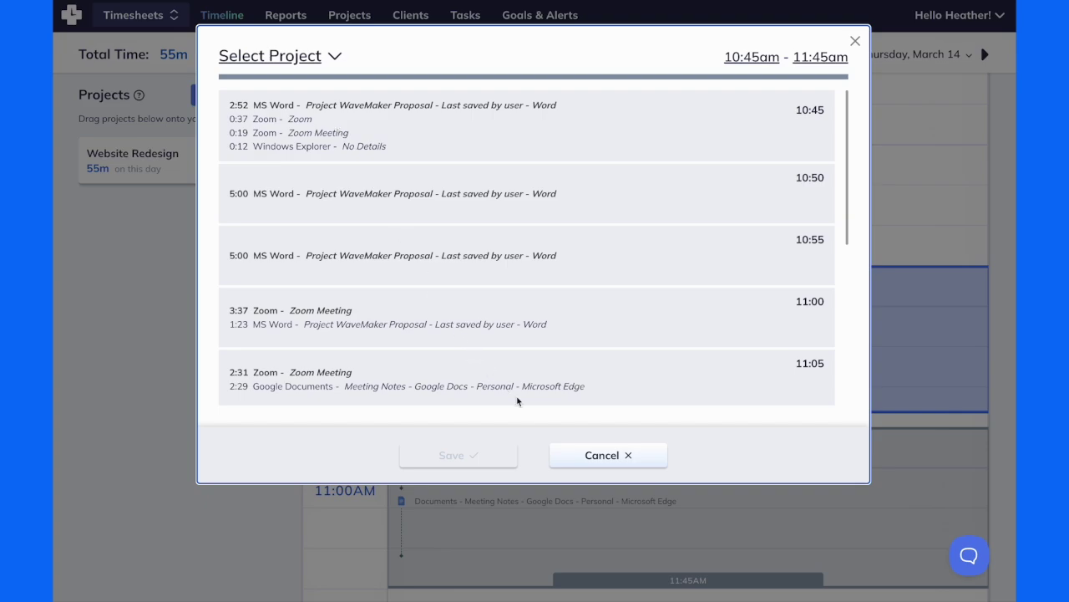
click(618, 459)
scroll(487, 327, up, 3)
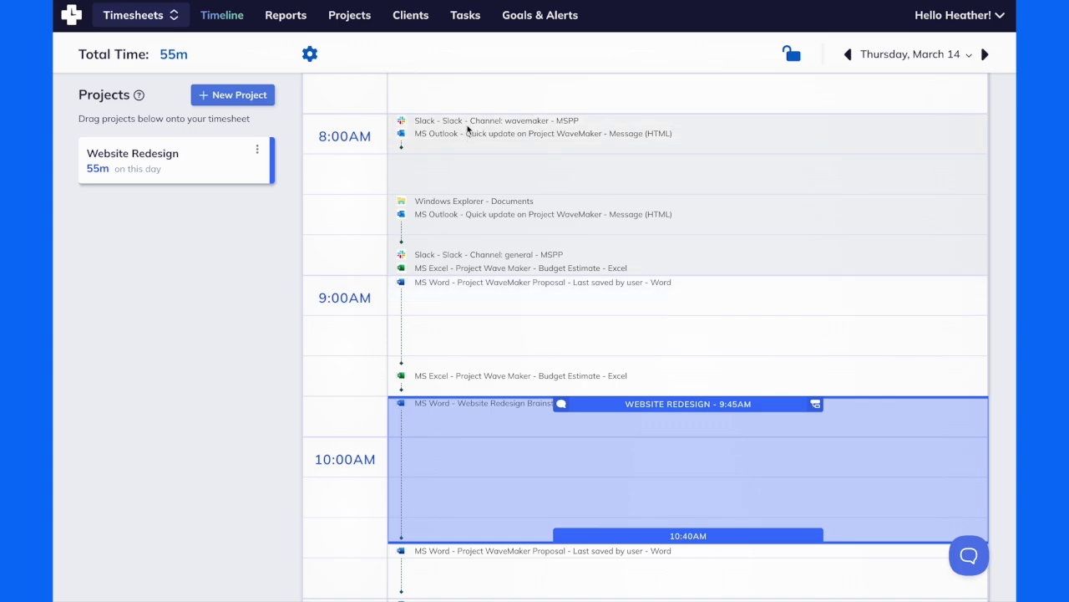
scroll(467, 130, up, 3)
- Switch off Slack in the timesheet activity settings
click(309, 54)
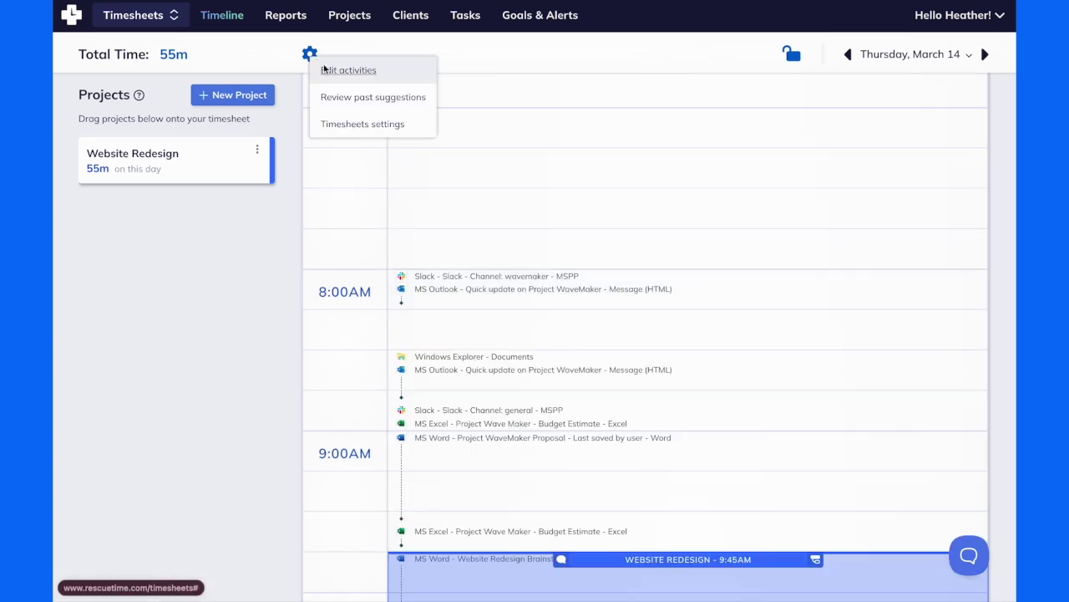
click(333, 72)
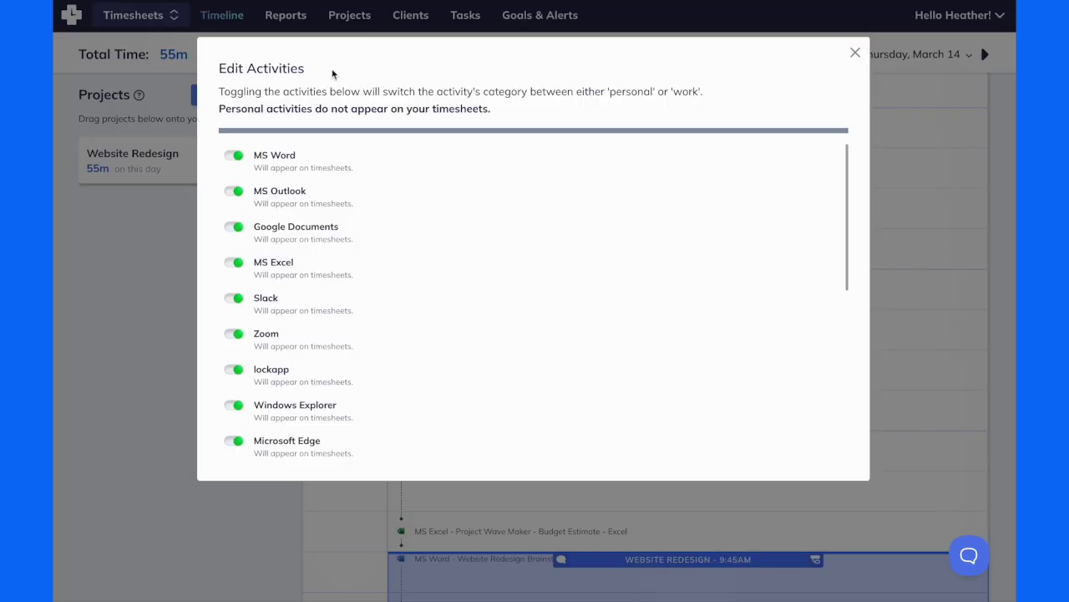
click(232, 300)
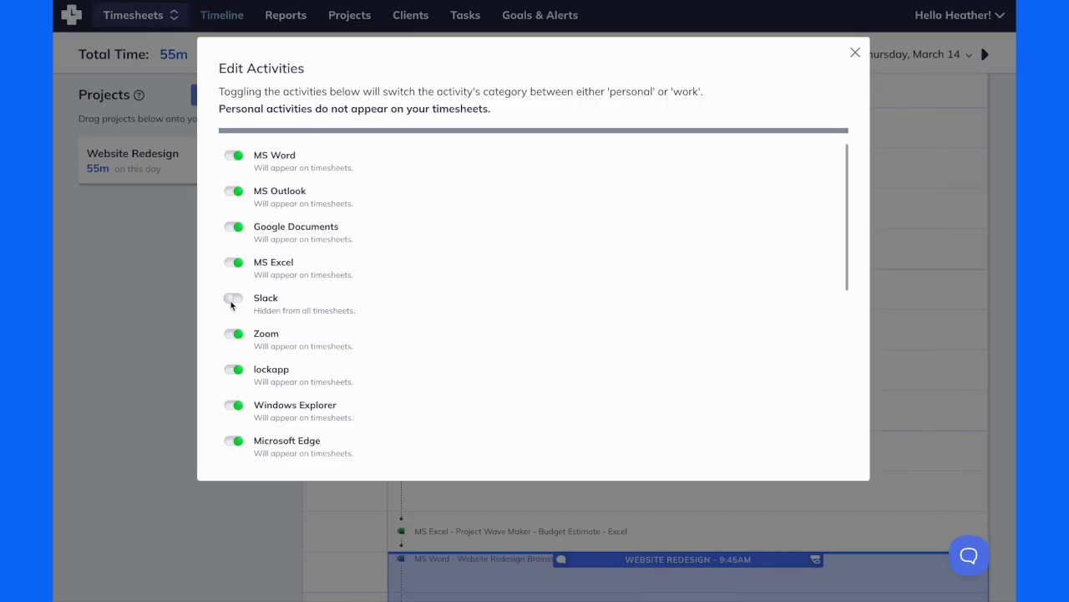
click(855, 52)
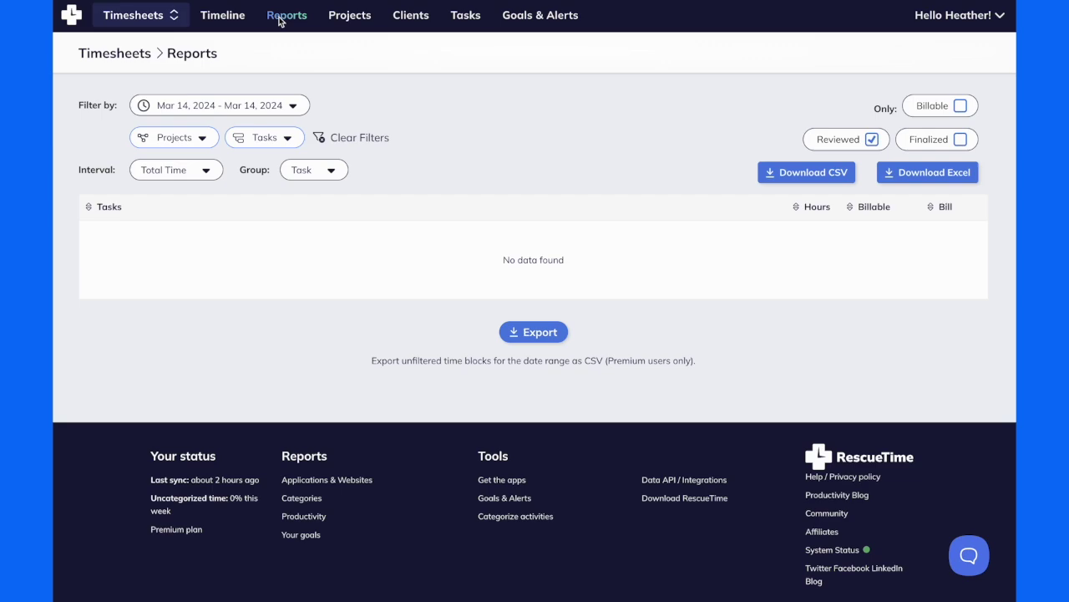
- Clear the report filters to show Design's 0.92 billable hours and $91.67 bill
click(316, 138)
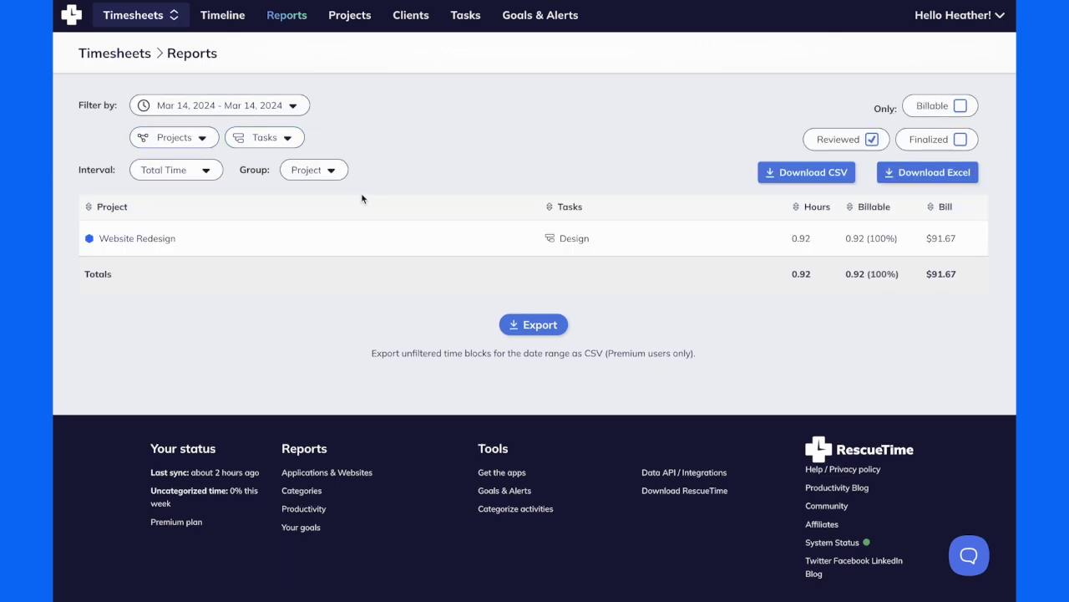